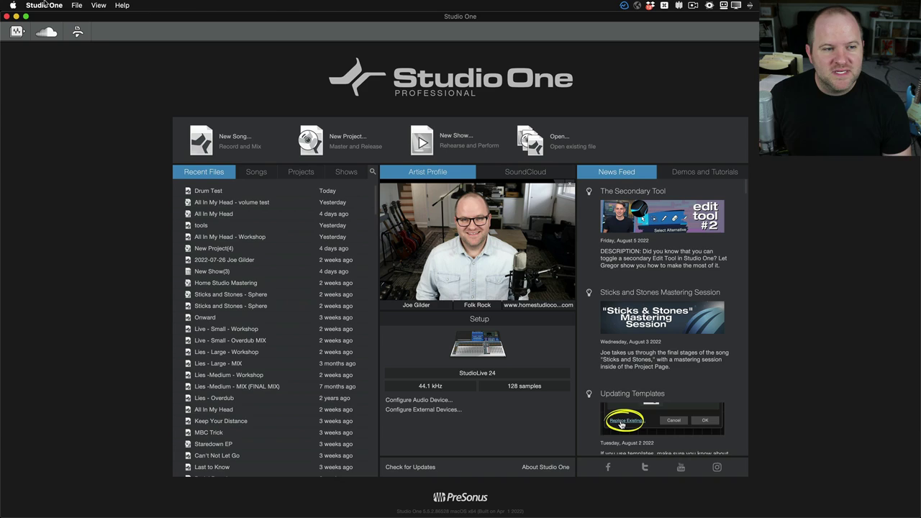
Step: From the Studio One menu, review the activation settings, then close the activation window
left_click(45, 5)
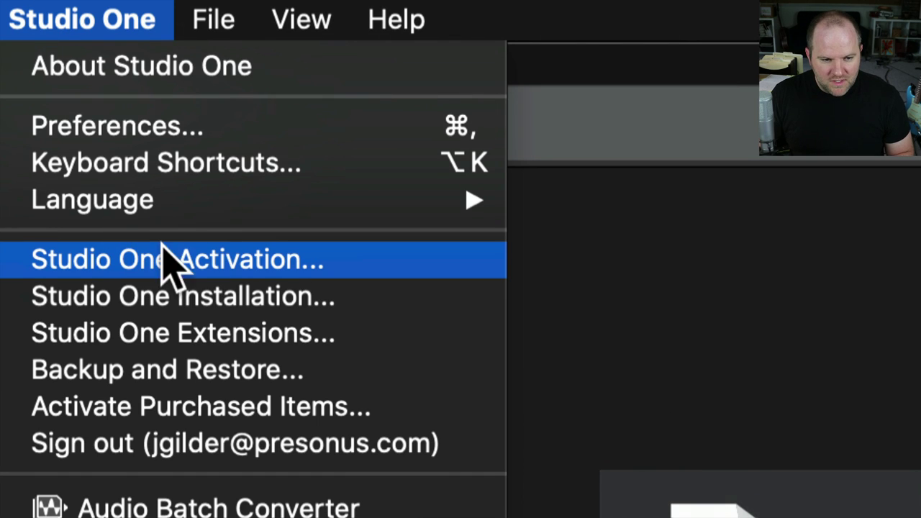
left_click(215, 248)
left_click(214, 260)
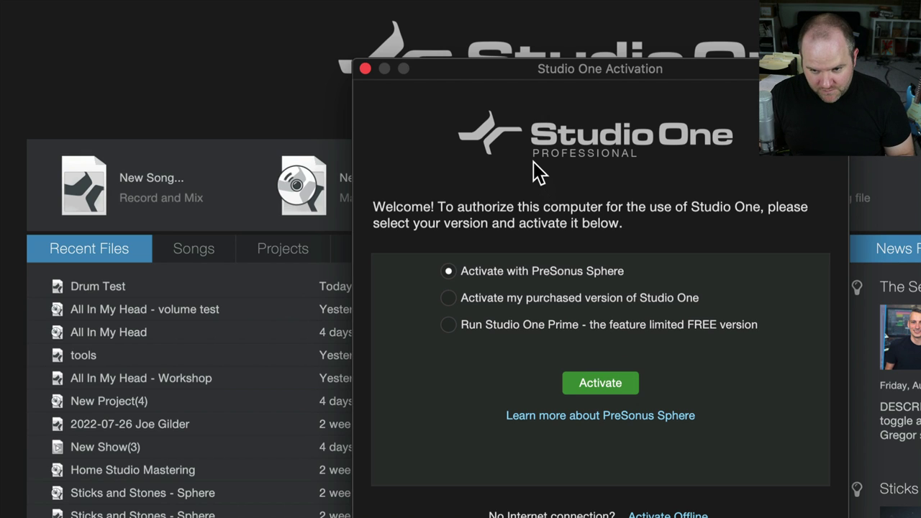
left_click(365, 68)
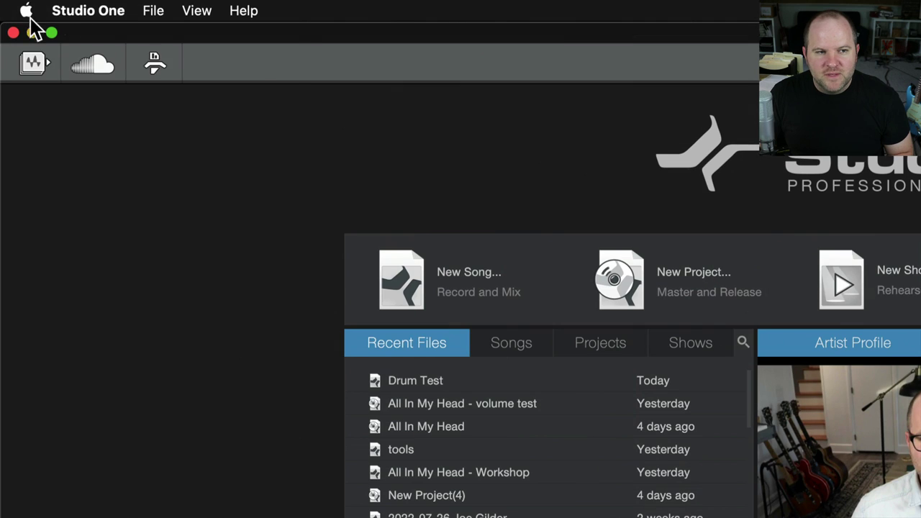
Step: Browse the My Purchased Items packages in the Installation window, then reopen the Studio One menu
left_click(90, 11)
left_click(152, 147)
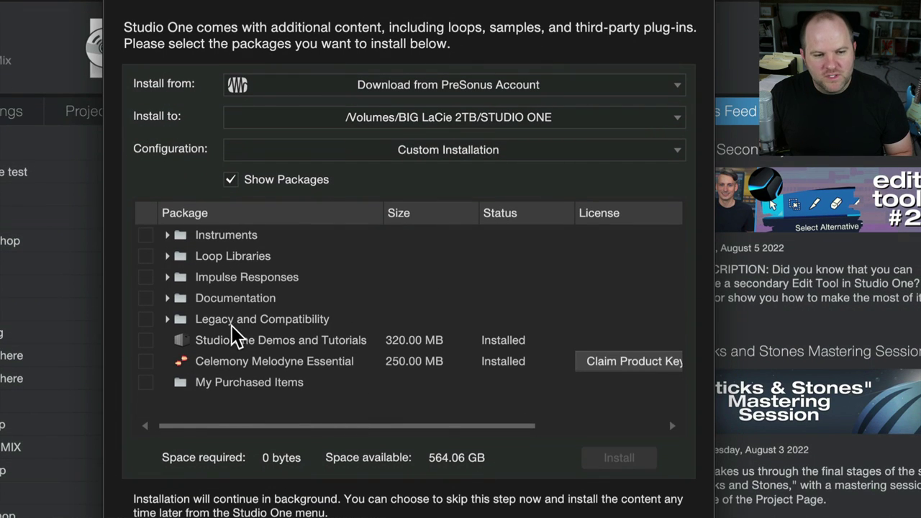
left_click(174, 384)
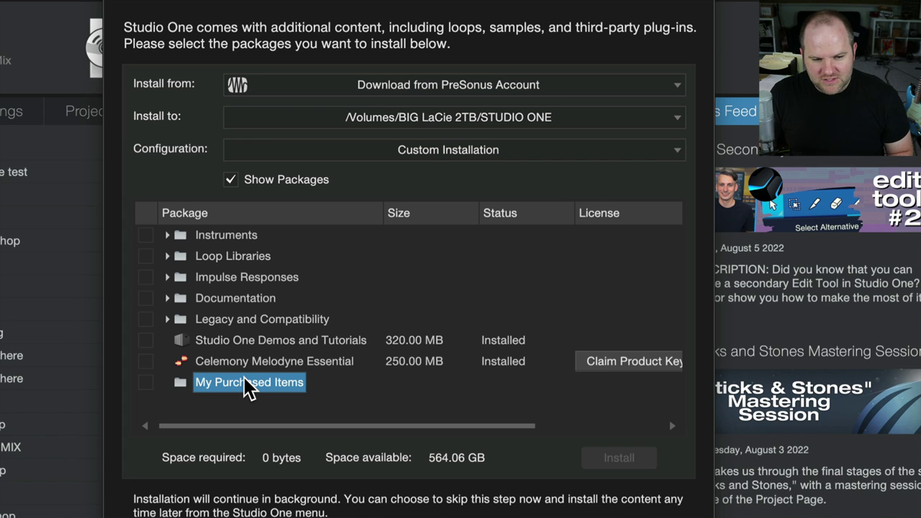
scroll(376, 385, "right", 3)
scroll(374, 381, "left", 3)
double_click(191, 379)
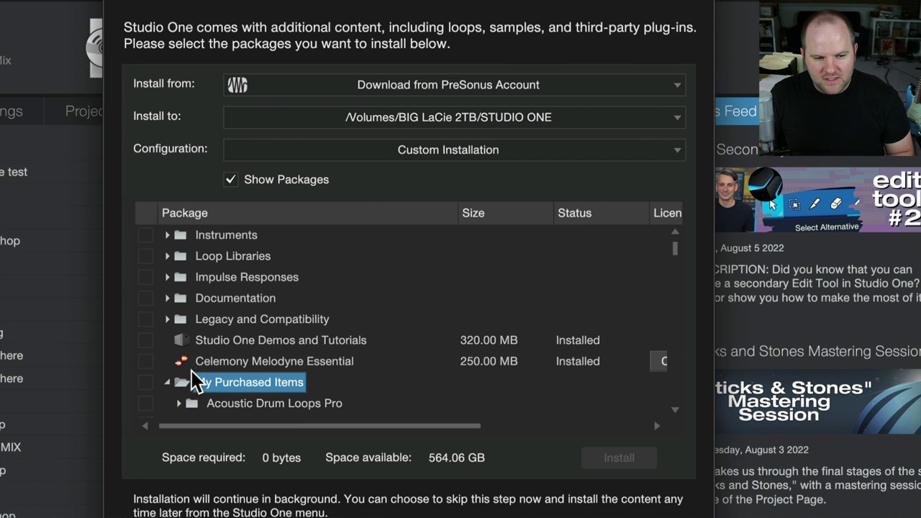
scroll(267, 377, "down", 20)
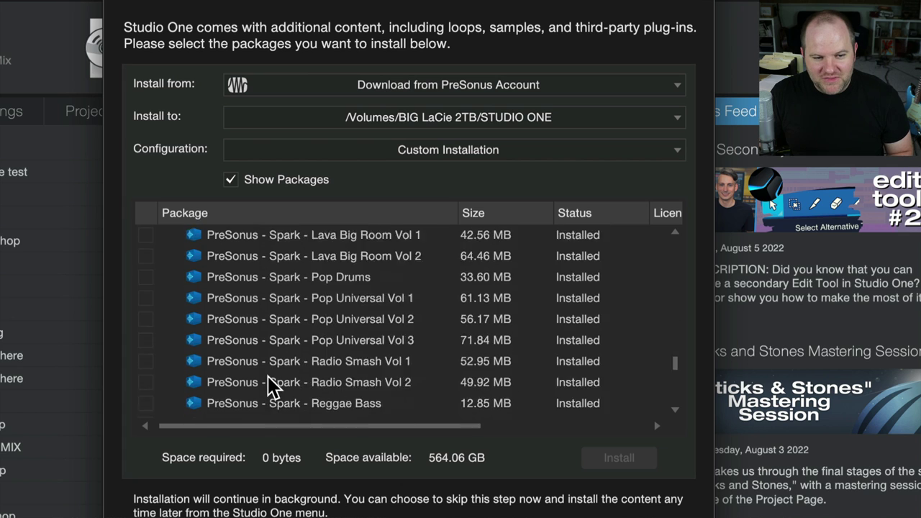
scroll(268, 376, "down", 5)
scroll(267, 376, "up", 20)
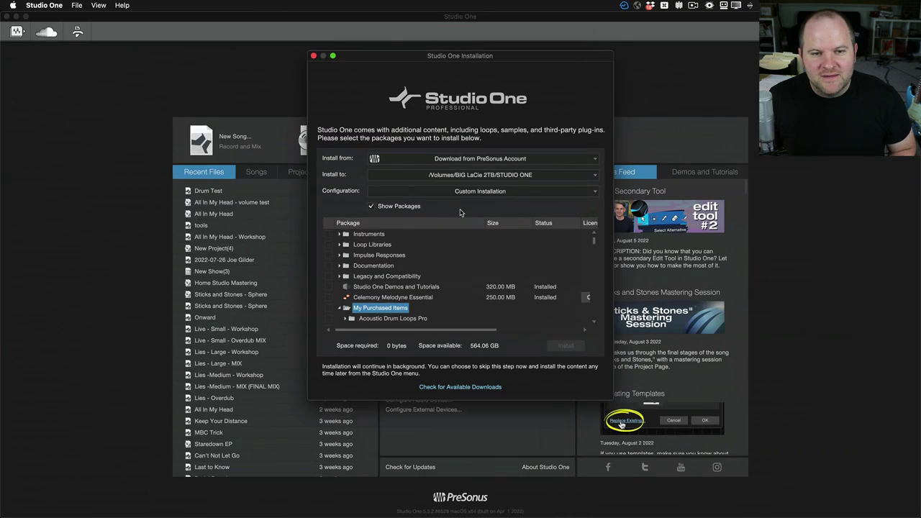
left_click(315, 56)
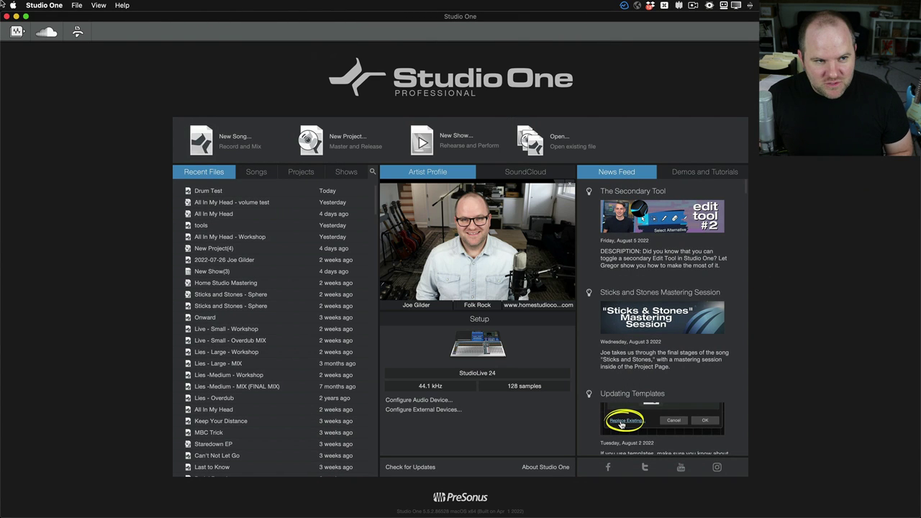
left_click(40, 5)
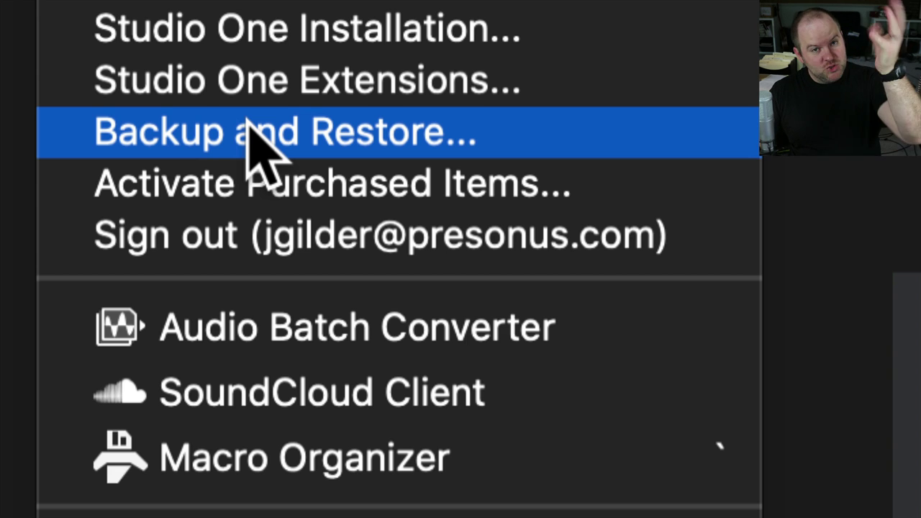
Step: Run Backup Now to upload a 12.46 MB settings backup to PreSonus Sphere, then dismiss Transfers
left_click(325, 138)
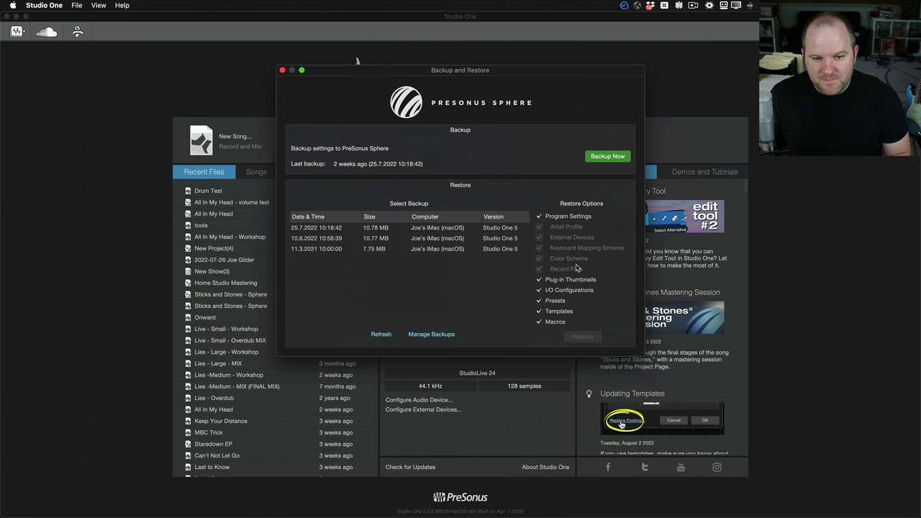
left_click(597, 157)
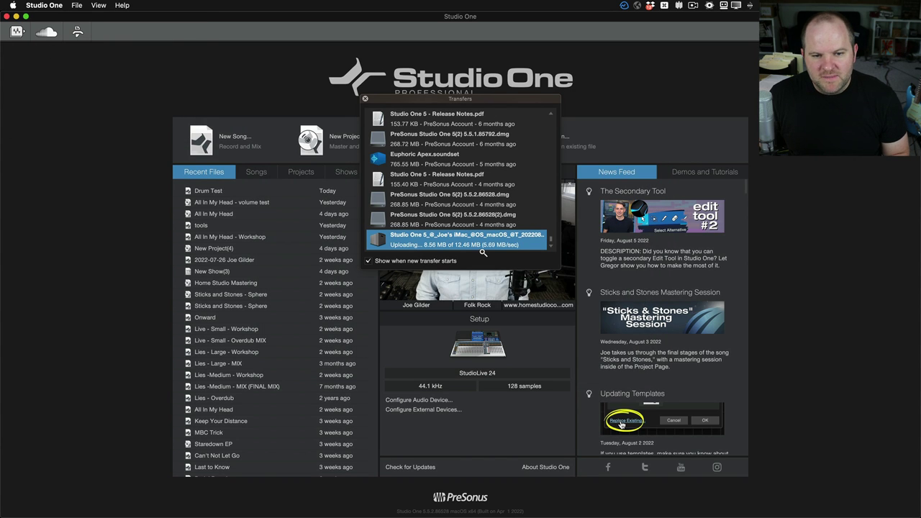
scroll(475, 234, "up", 1)
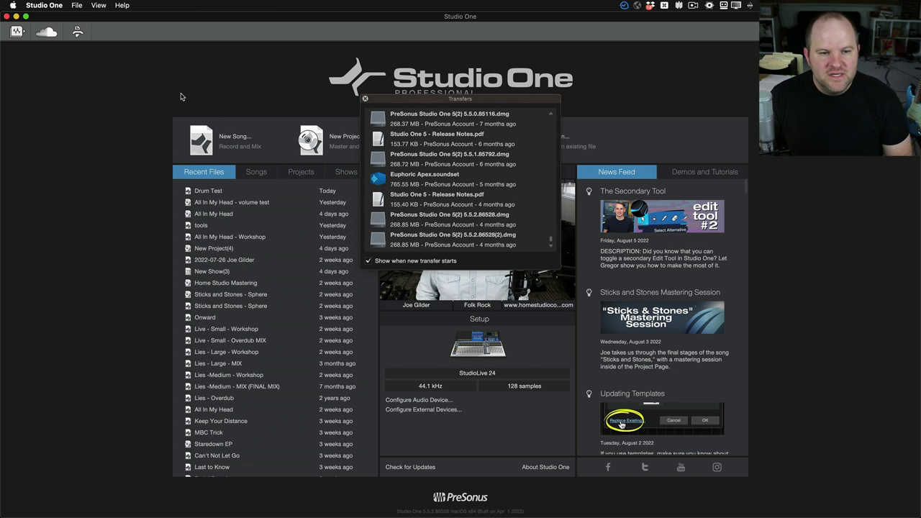
left_click(365, 99)
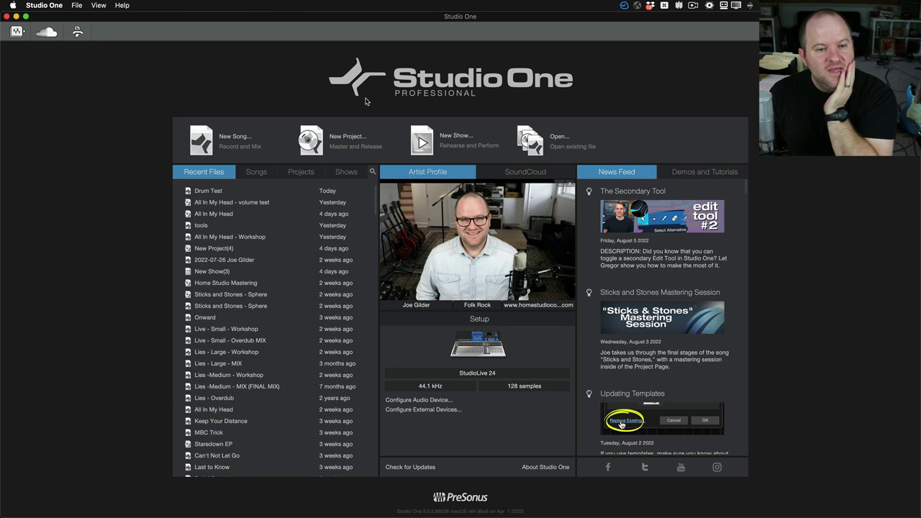
Step: Look over the installed Studio One extensions and close the Extensions window
left_click(45, 5)
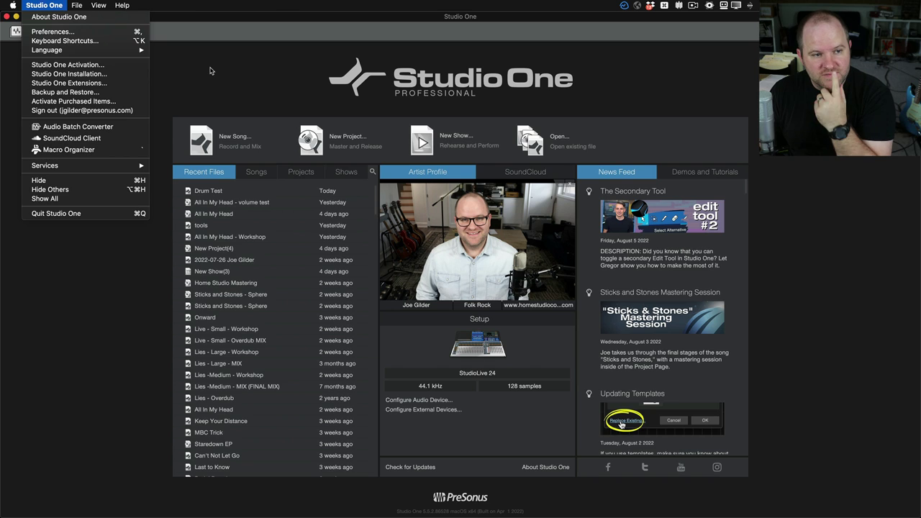
left_click(79, 83)
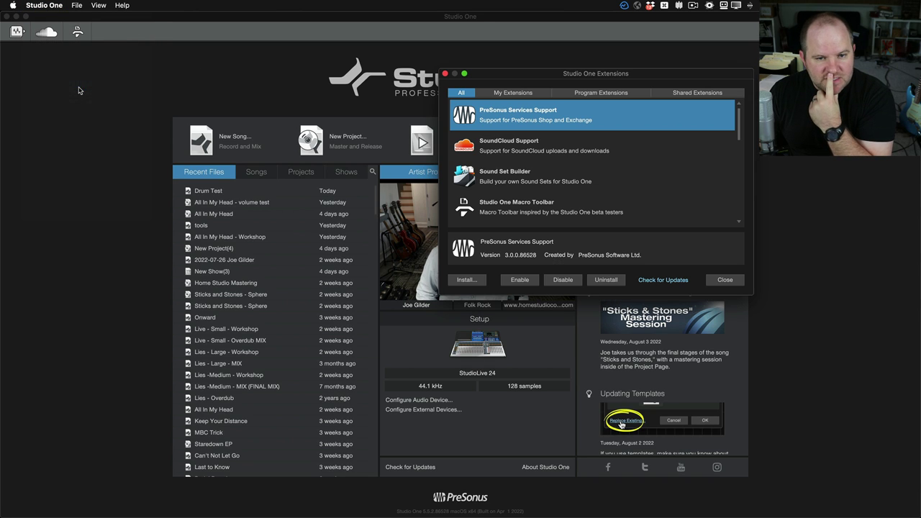
left_click(445, 75)
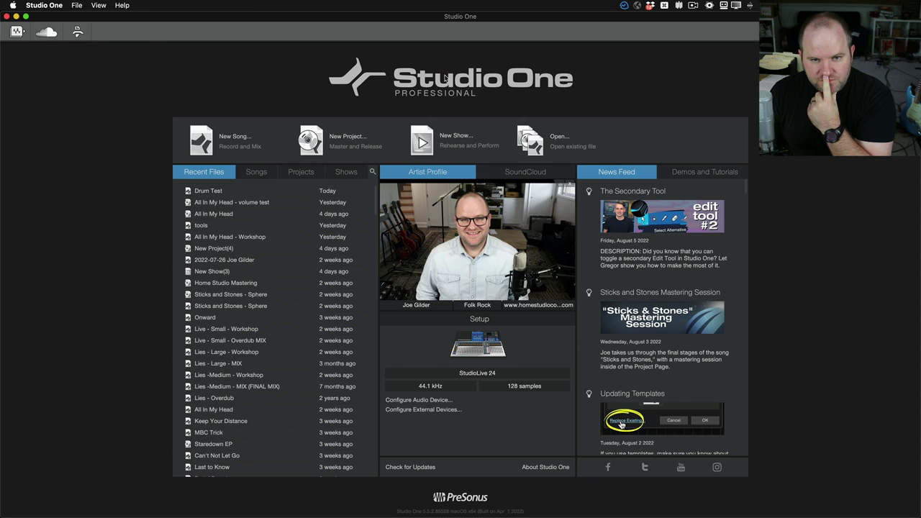
Step: In Backup and Restore, select the 10.6.2022 backup, then close the dialog
left_click(44, 5)
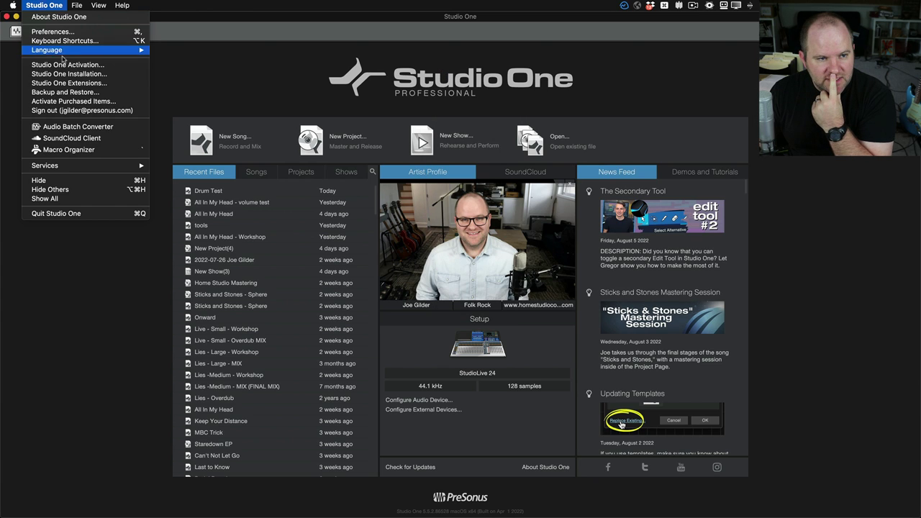
left_click(75, 91)
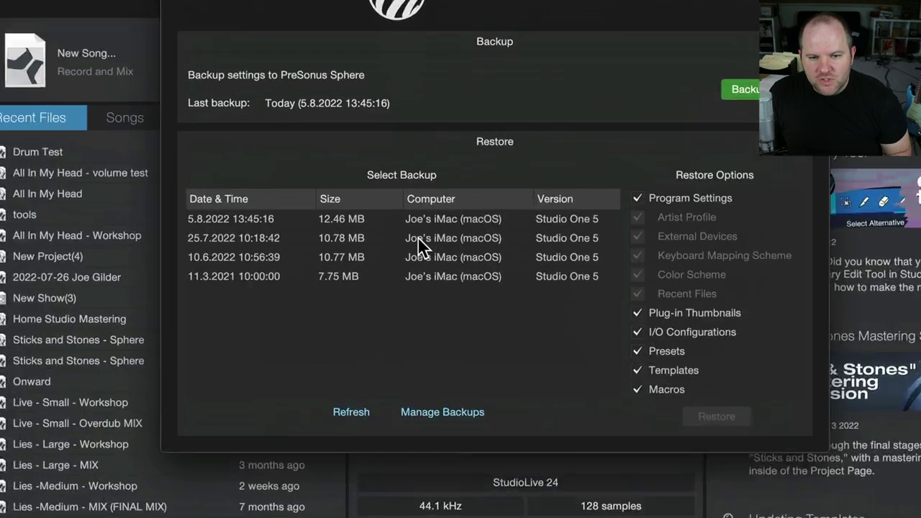
left_click(258, 259)
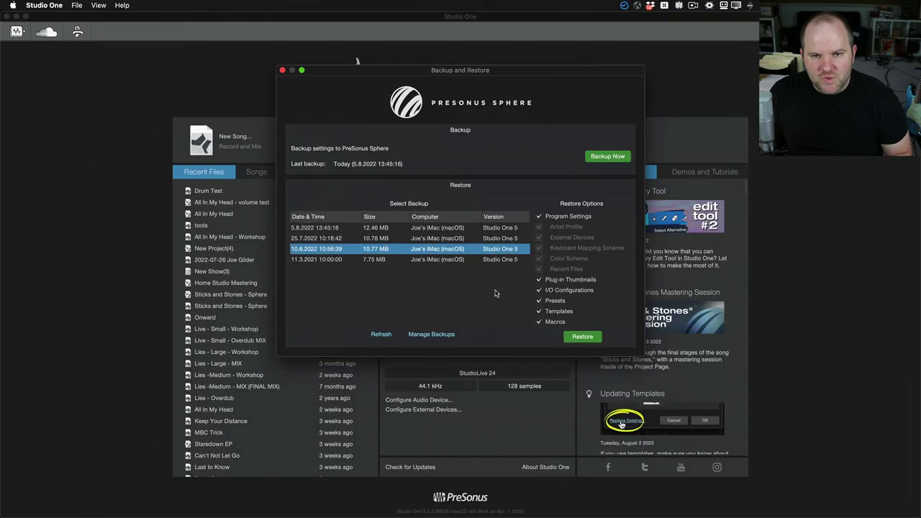
key("Escape")
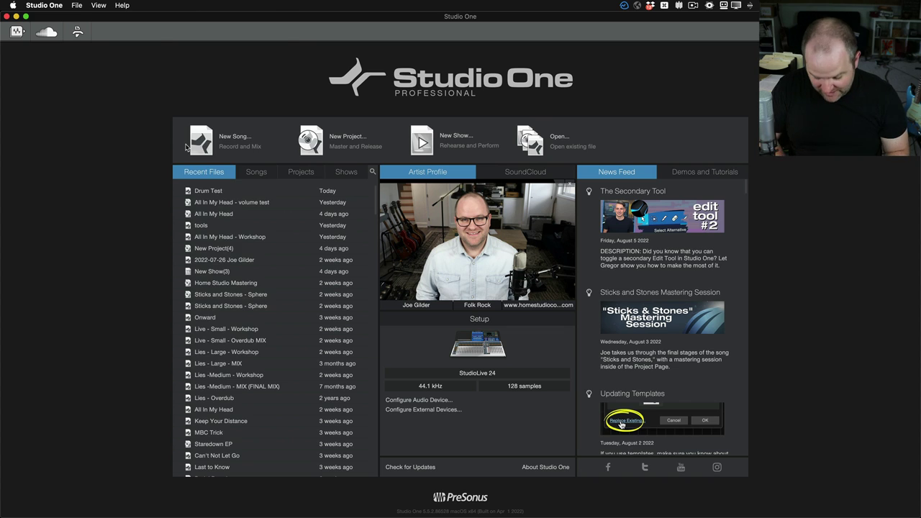
key("super+comma")
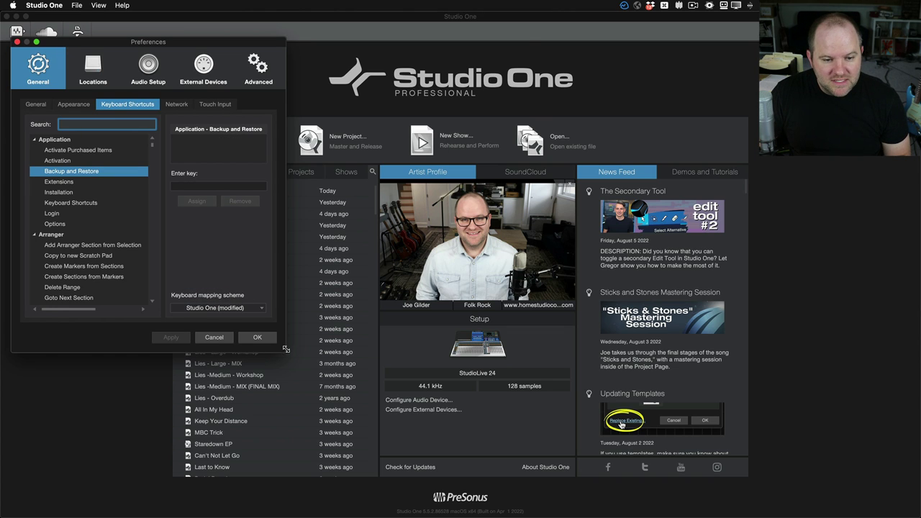
left_click_drag(285, 349, 572, 411)
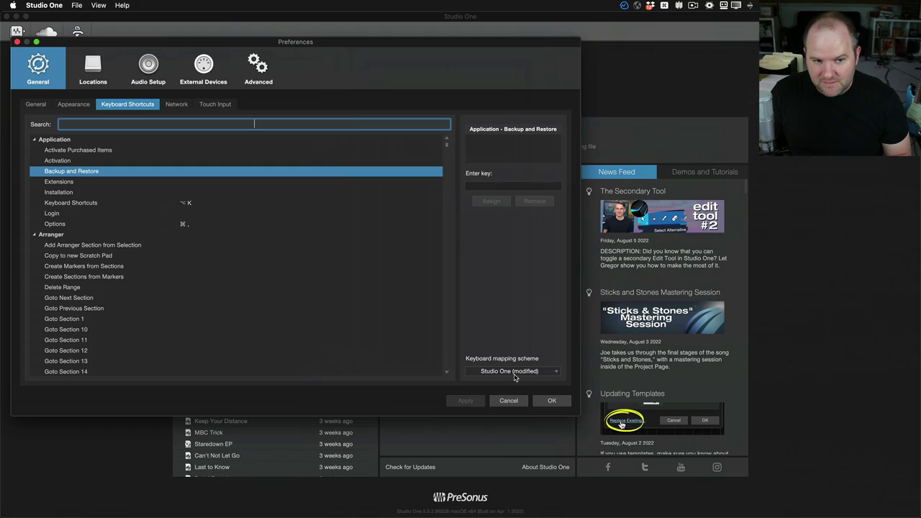
scroll(323, 254, "down", 15)
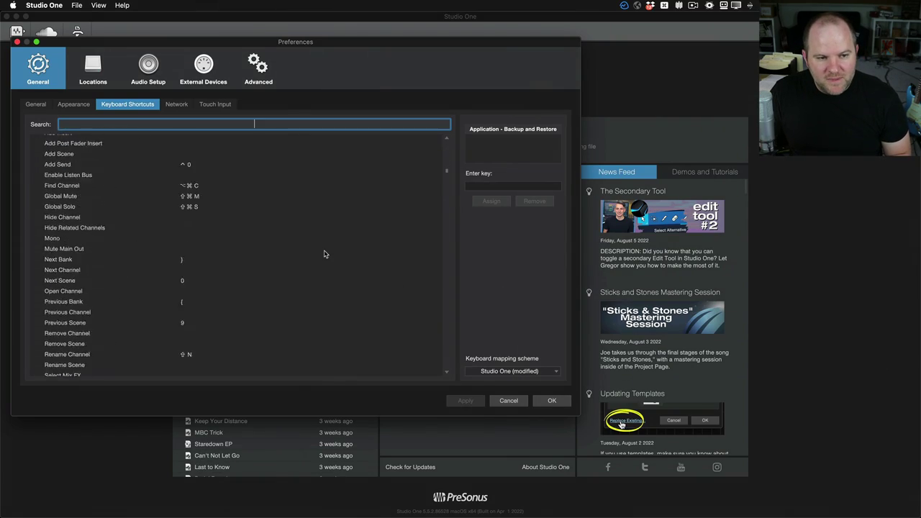
scroll(324, 253, "down", 10)
left_click(508, 400)
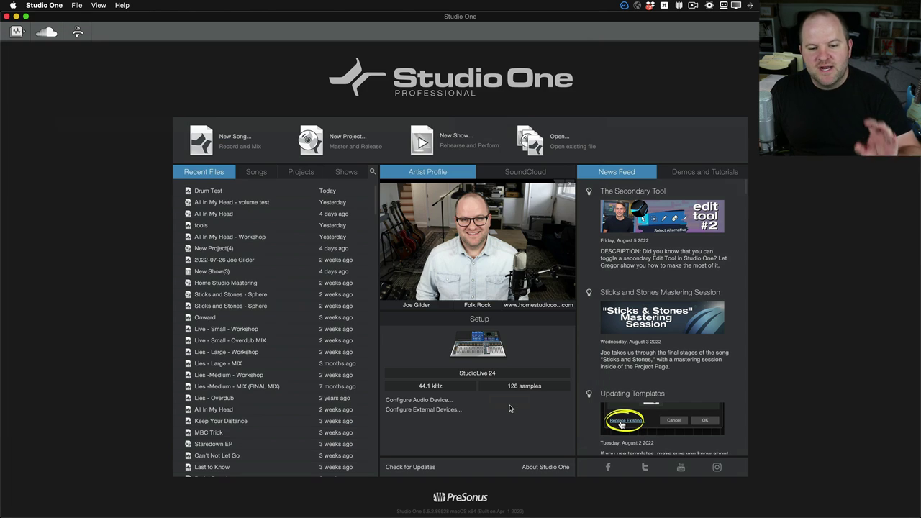